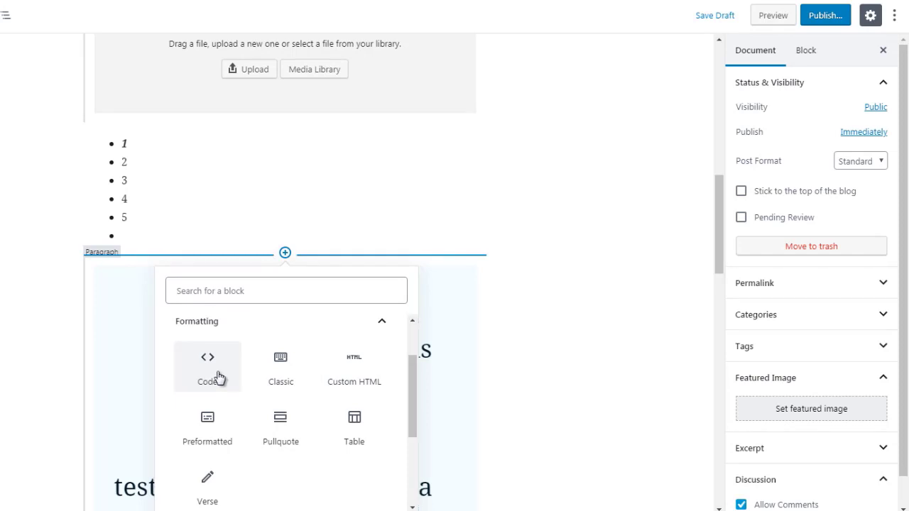
Insert a Code block between the bulleted list and the drop-cap paragraph.
{"action": "left_click", "coordinate": [219, 377]}
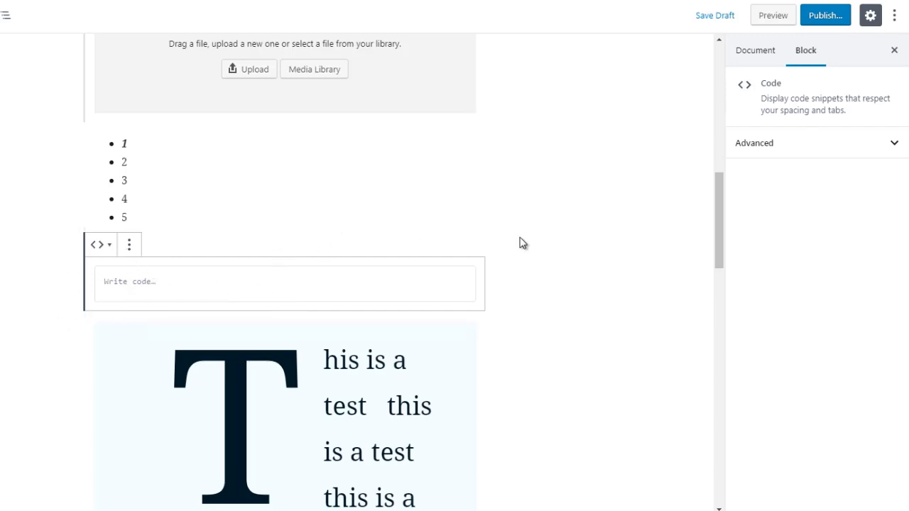
{"action": "left_click", "coordinate": [417, 256]}
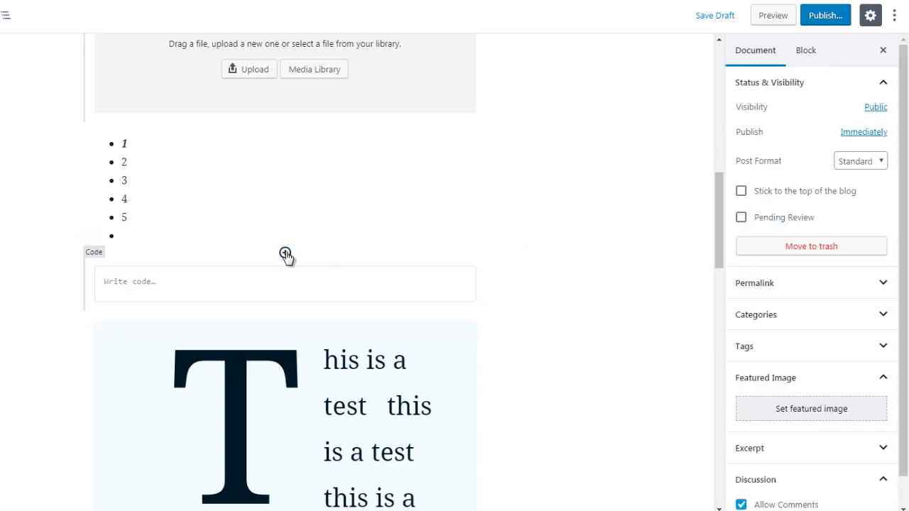
Add a Custom HTML block from the Formatting blocks between the bulleted list and the Code block.
{"action": "left_click", "coordinate": [286, 254]}
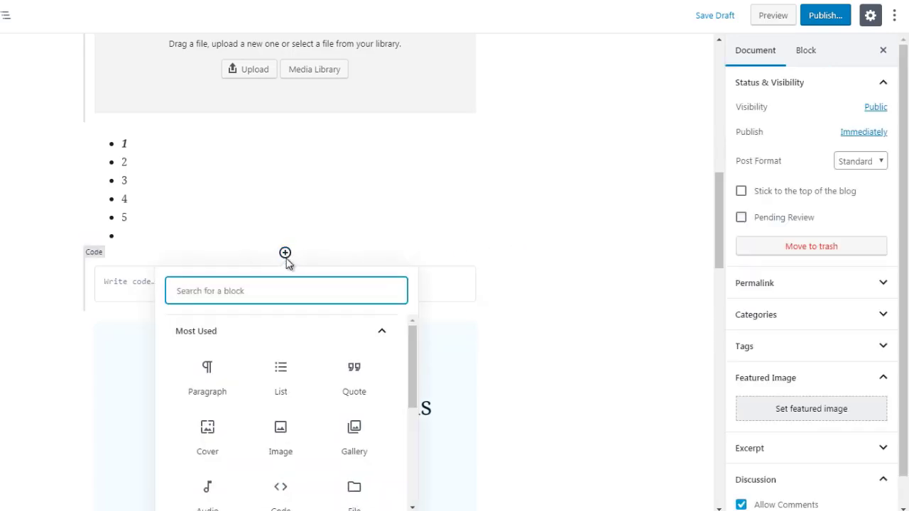
{"action": "left_click", "coordinate": [367, 336]}
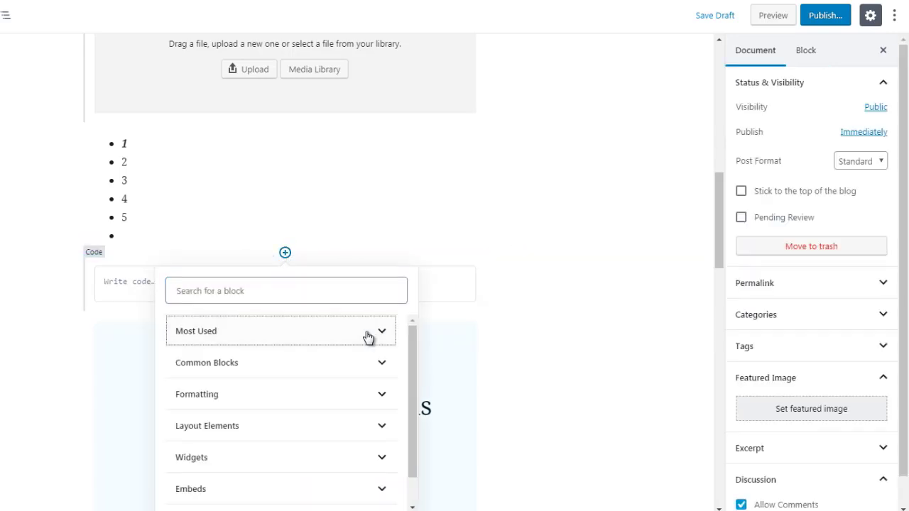
{"action": "left_click", "coordinate": [356, 396]}
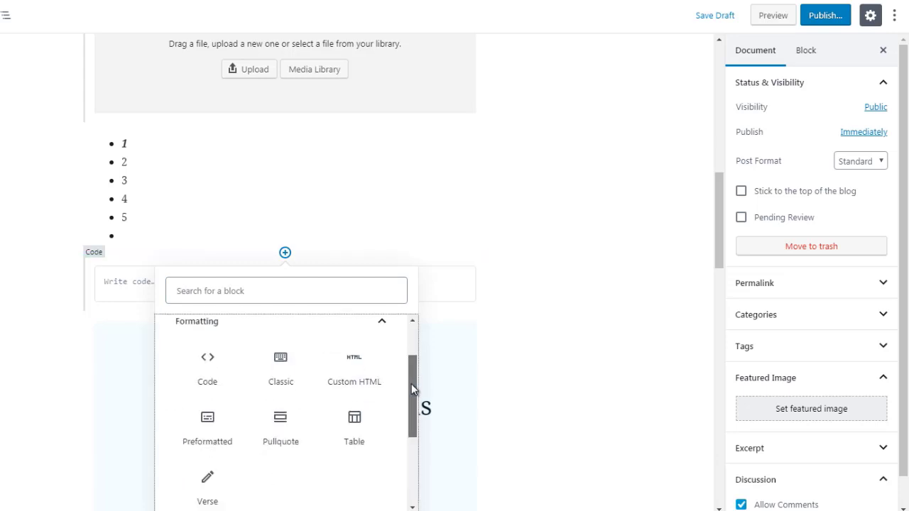
{"action": "left_click", "coordinate": [361, 374]}
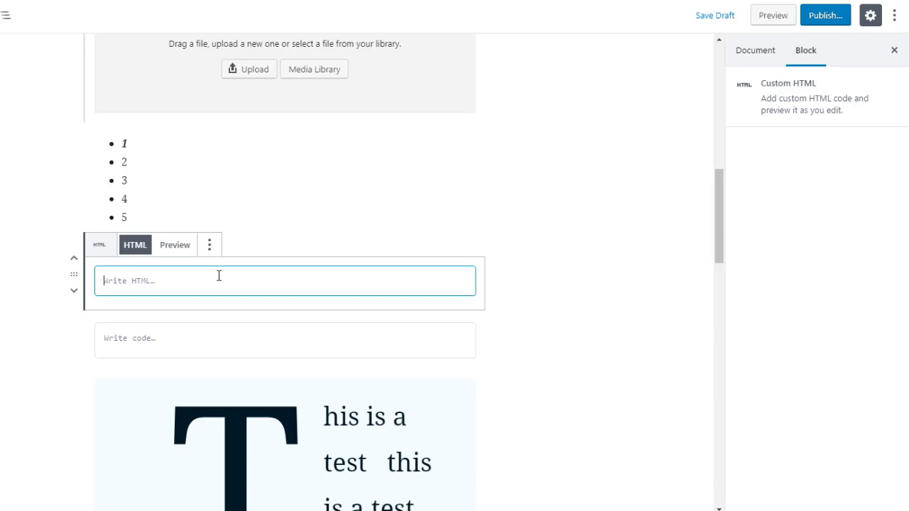
{"action": "type", "text": "<a"}
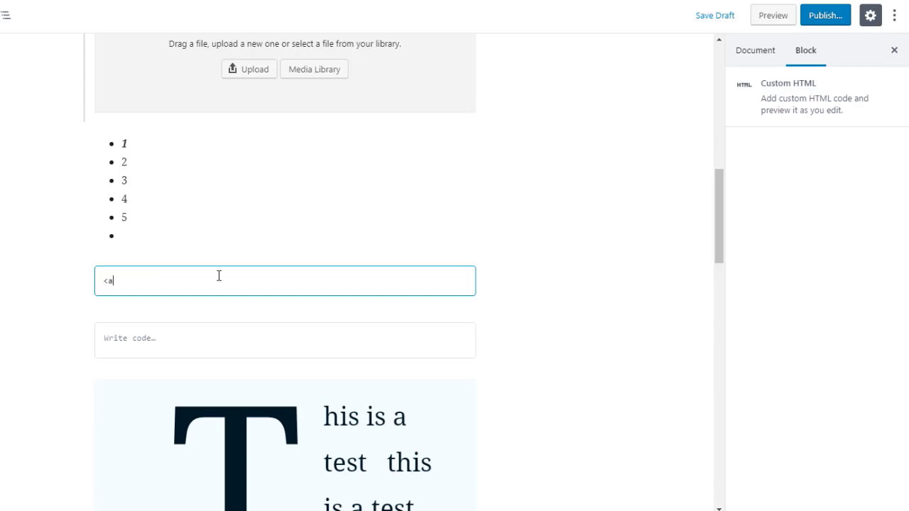
{"action": "type", "text": " href=http://google.com"}
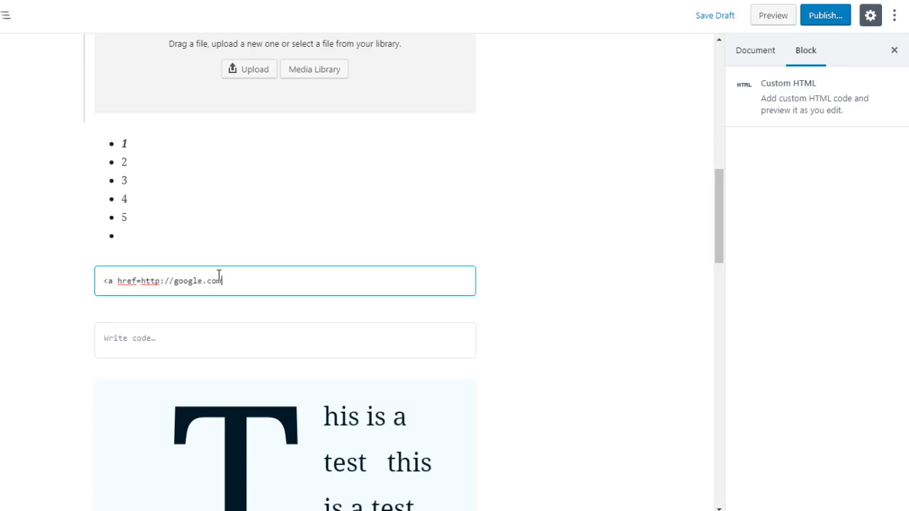
{"action": "type", "text": "\">google</a>"}
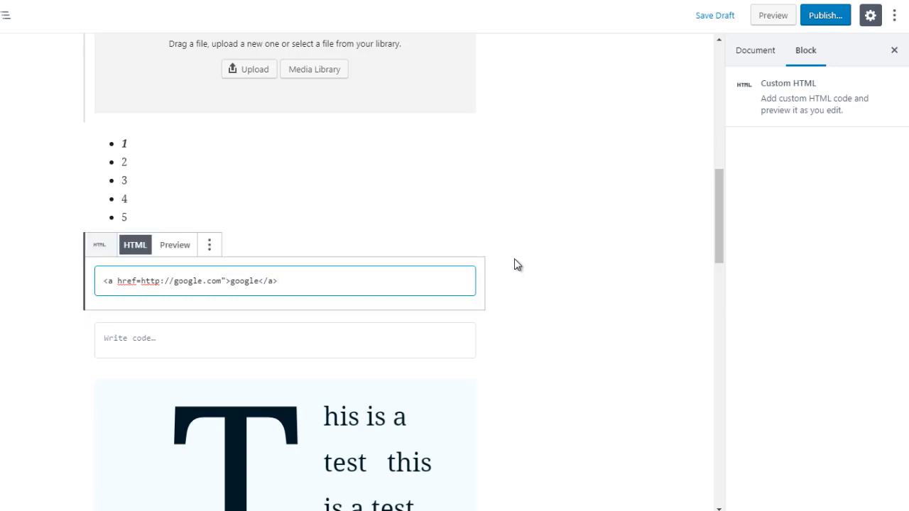
Complete the tag with ">google</a> so the link text is google, and preview the rendered HTML.
{"action": "left_click", "coordinate": [176, 245]}
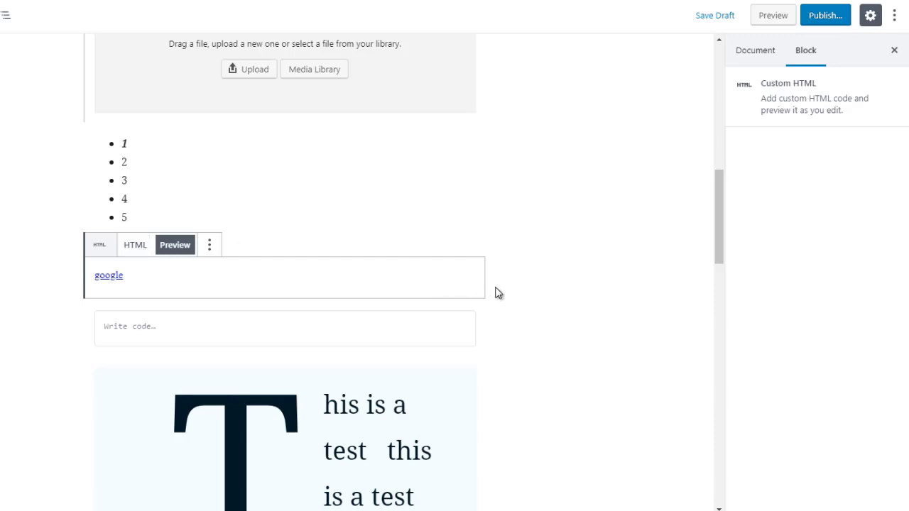
Insert a Classic block from the Formatting blocks between the google link and the Code block.
{"action": "mouse_move", "coordinate": [282, 305]}
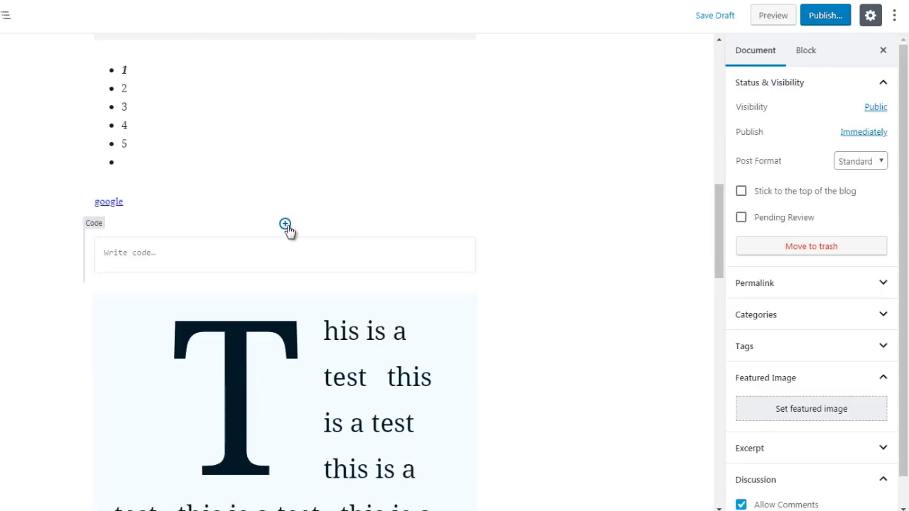
{"action": "left_click", "coordinate": [285, 224]}
{"action": "left_click", "coordinate": [387, 305]}
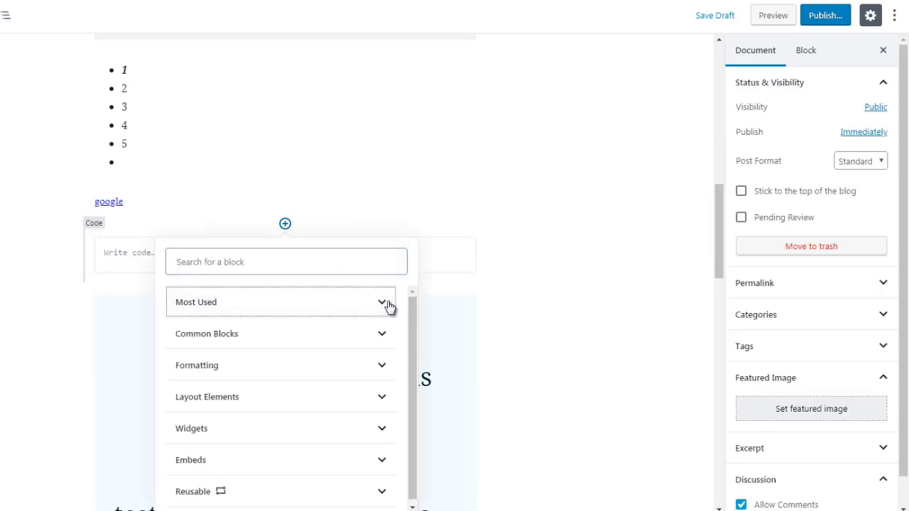
{"action": "left_click", "coordinate": [377, 367]}
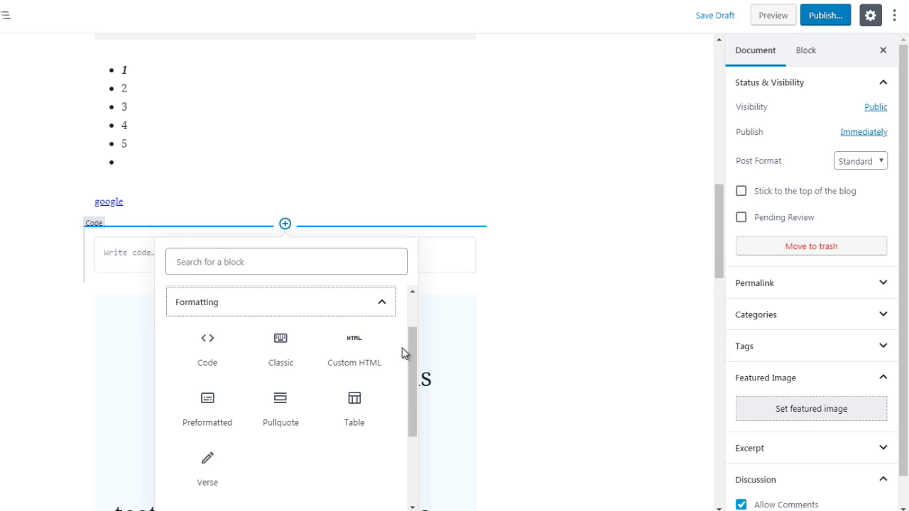
{"action": "left_click", "coordinate": [280, 346]}
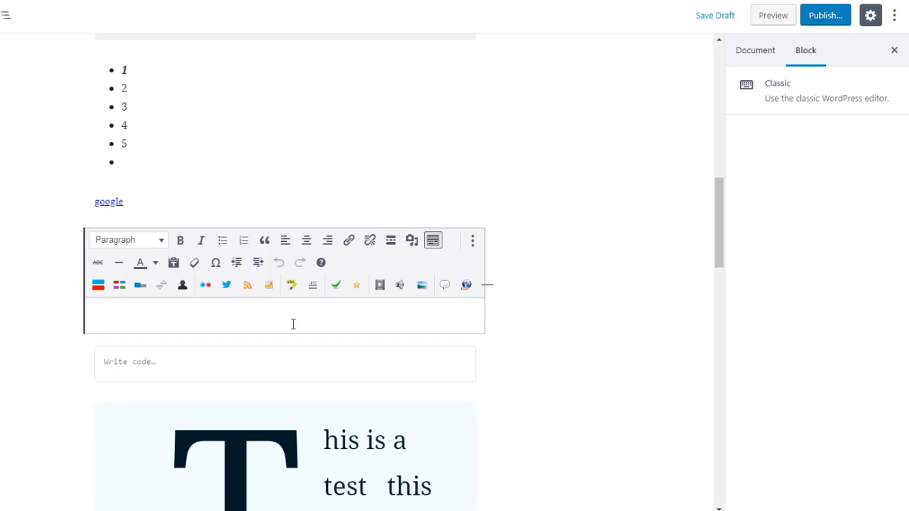
Insert a Preformatted block below the Classic block and enter the text hello in it.
{"action": "mouse_move", "coordinate": [272, 346]}
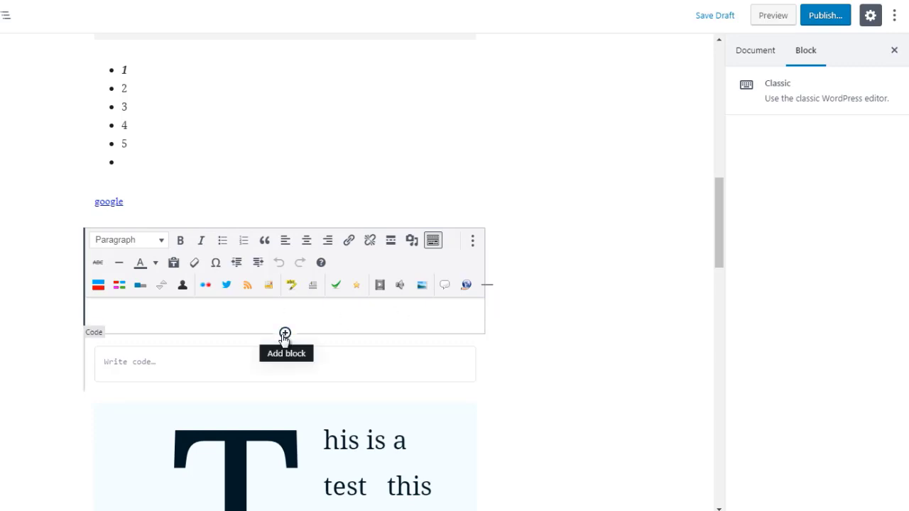
{"action": "left_click", "coordinate": [285, 334]}
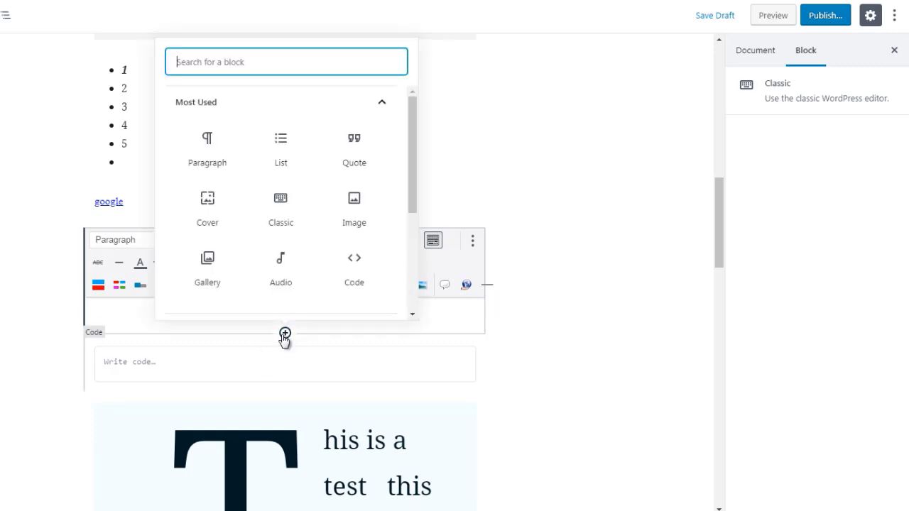
{"action": "left_click", "coordinate": [349, 105]}
{"action": "left_click", "coordinate": [334, 169]}
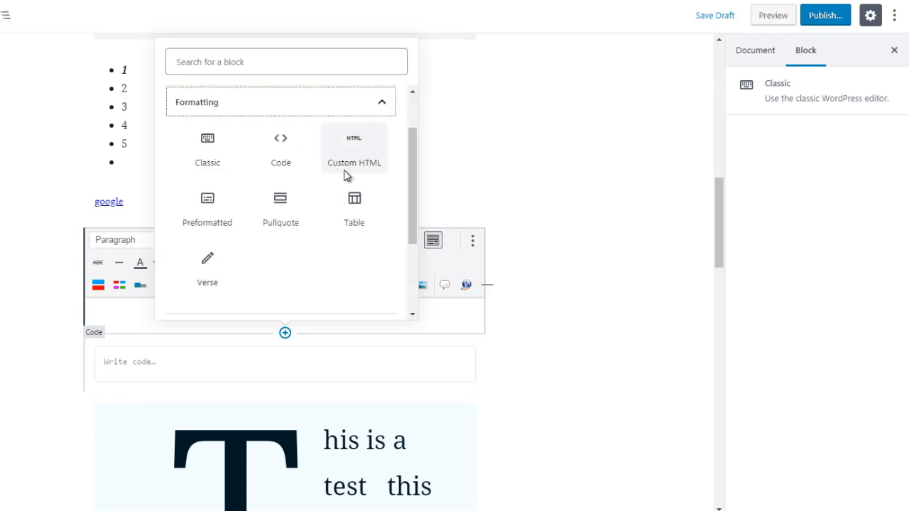
{"action": "left_click", "coordinate": [203, 209]}
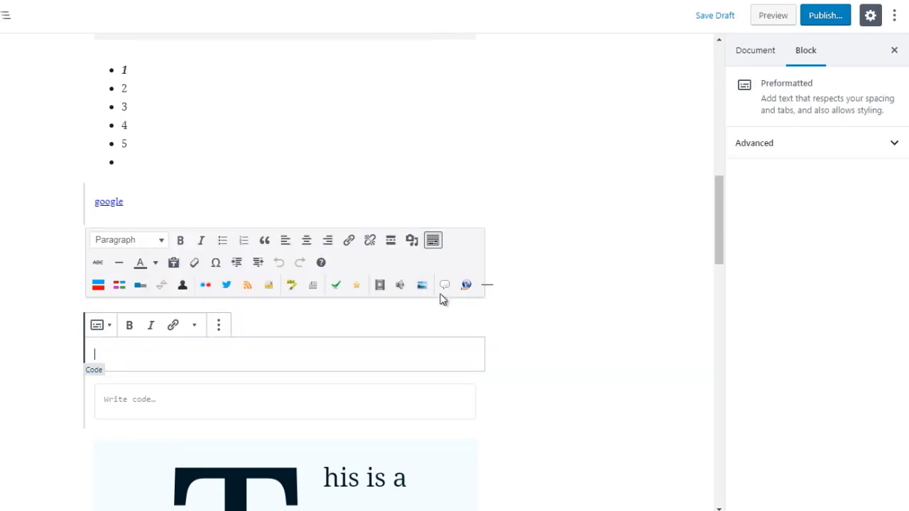
{"action": "type", "text": "hello"}
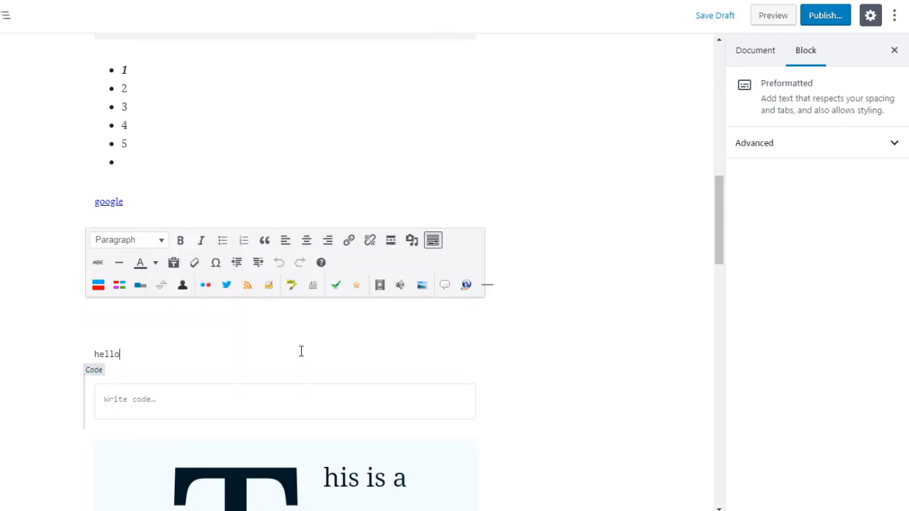
{"action": "key", "text": "ctrl+a"}
{"action": "key", "text": "ctrl+a"}
{"action": "left_click", "coordinate": [693, 153]}
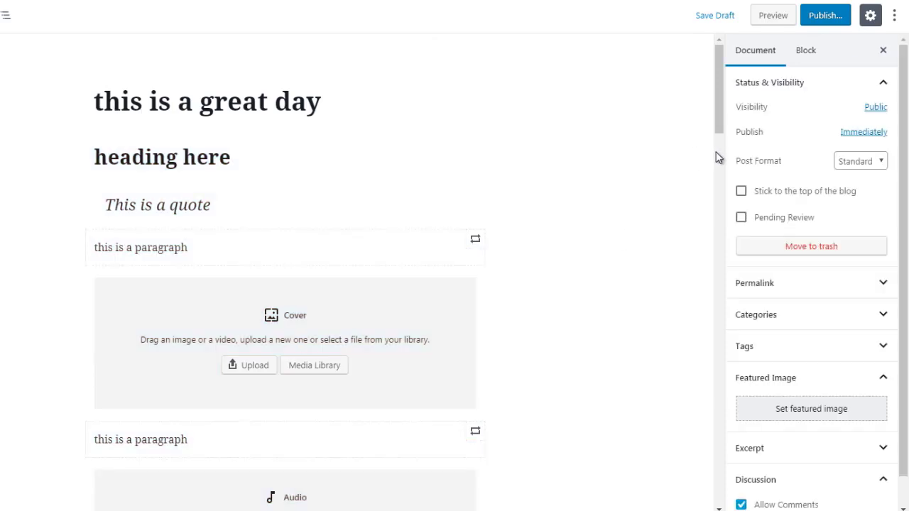
{"action": "scroll", "coordinate": [717, 156], "scroll_direction": "down", "scroll_amount": 12}
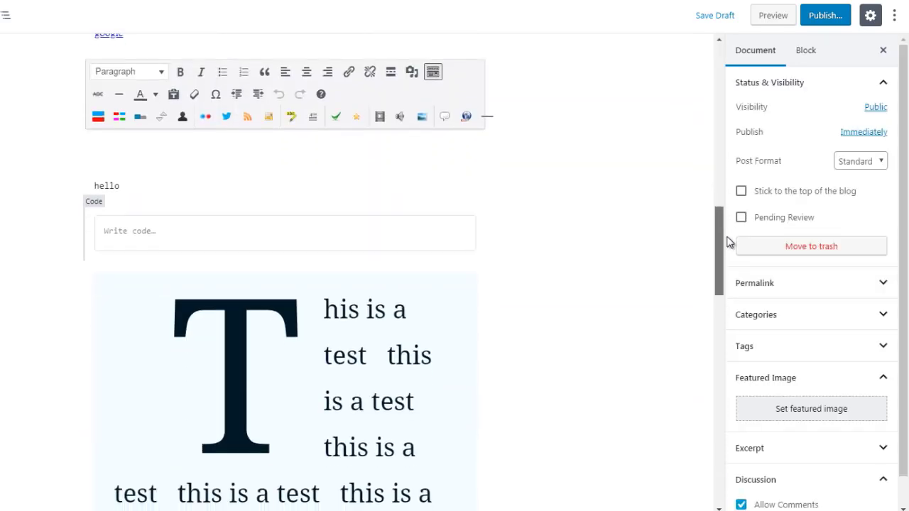
{"action": "scroll", "coordinate": [726, 235], "scroll_direction": "up", "scroll_amount": 1}
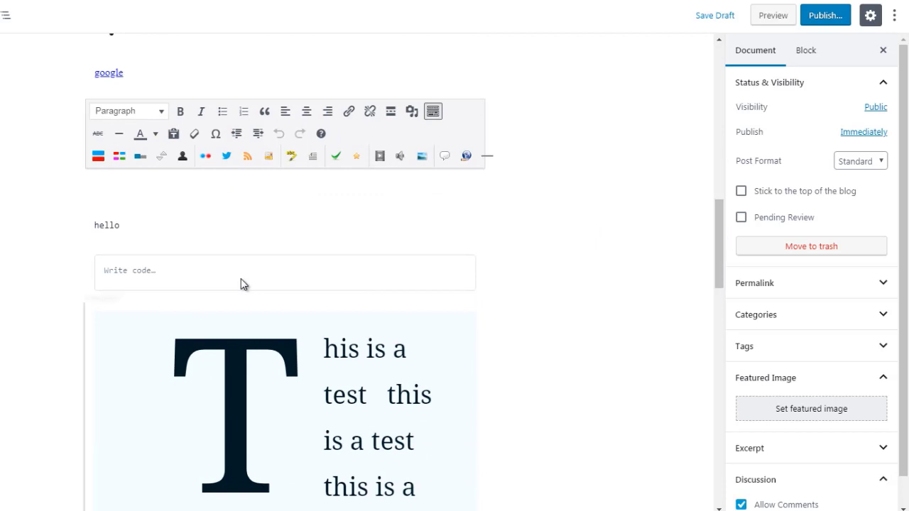
Remove the empty Code block above the drop-cap paragraph and change the preformatted text to test.
{"action": "left_click_drag", "start_coordinate": [241, 284], "coordinate": [199, 272]}
{"action": "left_click", "coordinate": [199, 276]}
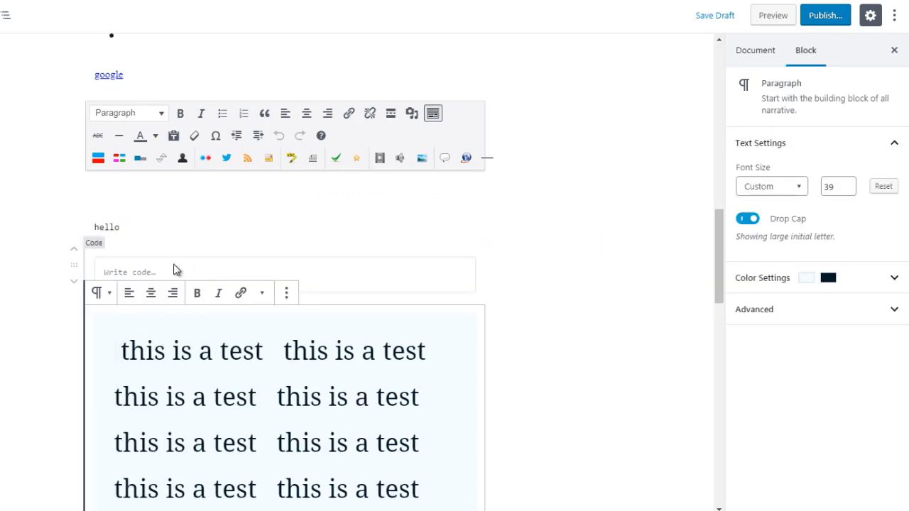
{"action": "left_click", "coordinate": [175, 272]}
{"action": "key", "text": "ctrl+z"}
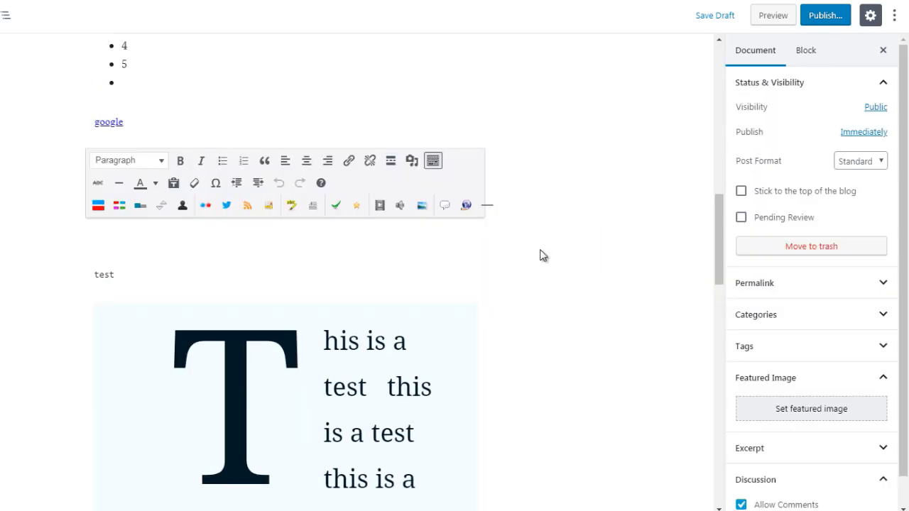
{"action": "left_click", "coordinate": [275, 271]}
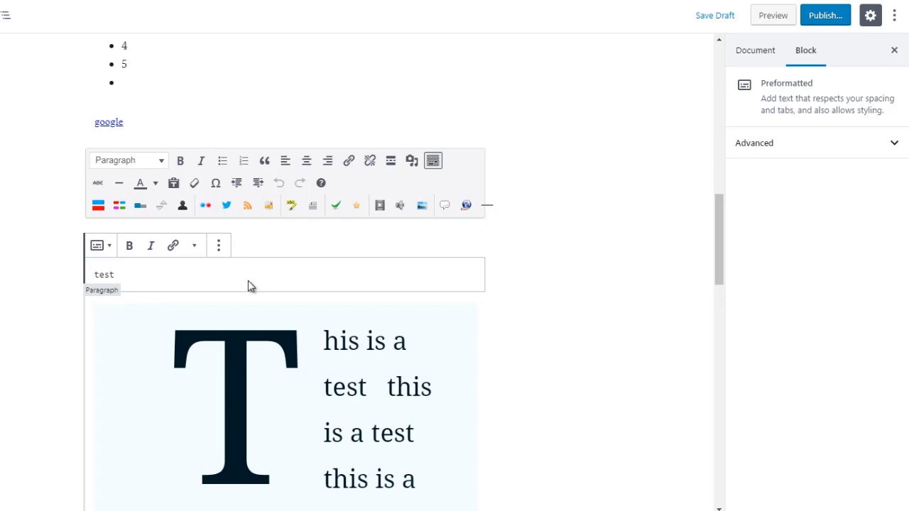
{"action": "left_click", "coordinate": [510, 264]}
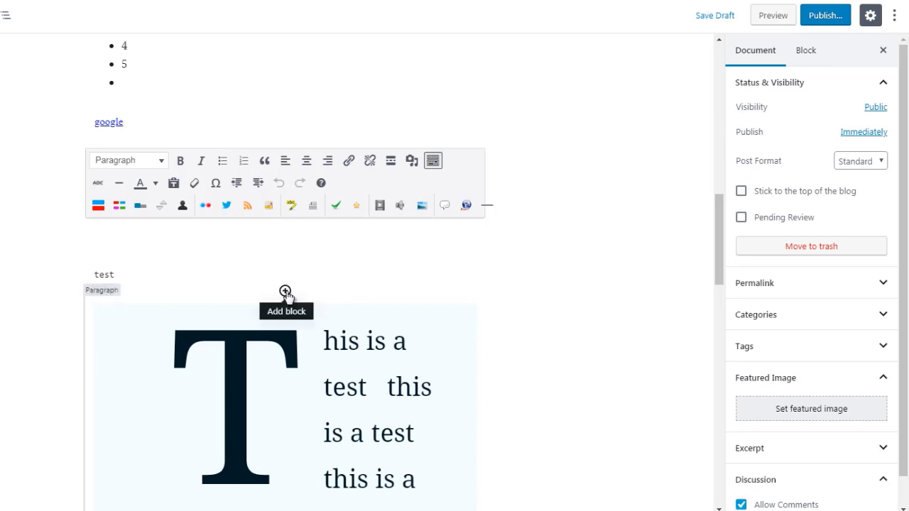
Insert a Table block from the Formatting blocks between the preformatted text and the drop-cap paragraph.
{"action": "left_click", "coordinate": [285, 292]}
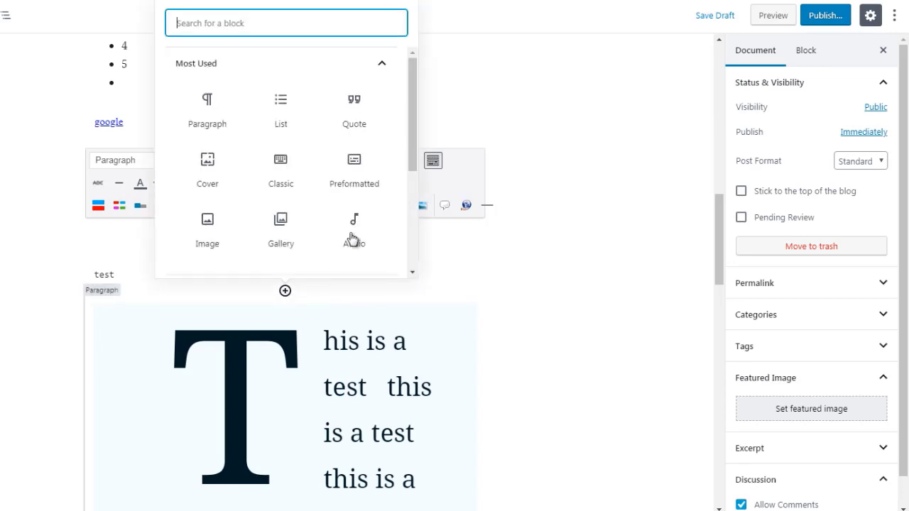
{"action": "left_click", "coordinate": [330, 67]}
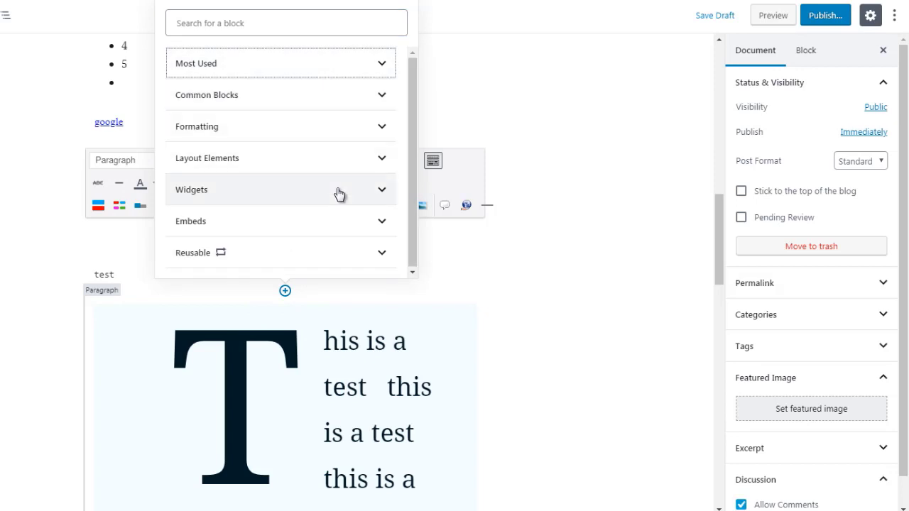
{"action": "left_click", "coordinate": [338, 135]}
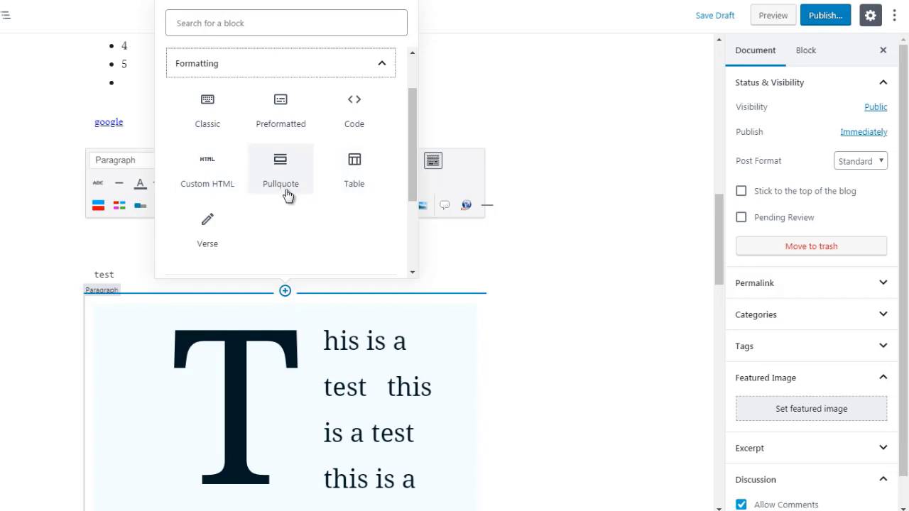
{"action": "left_click", "coordinate": [353, 174]}
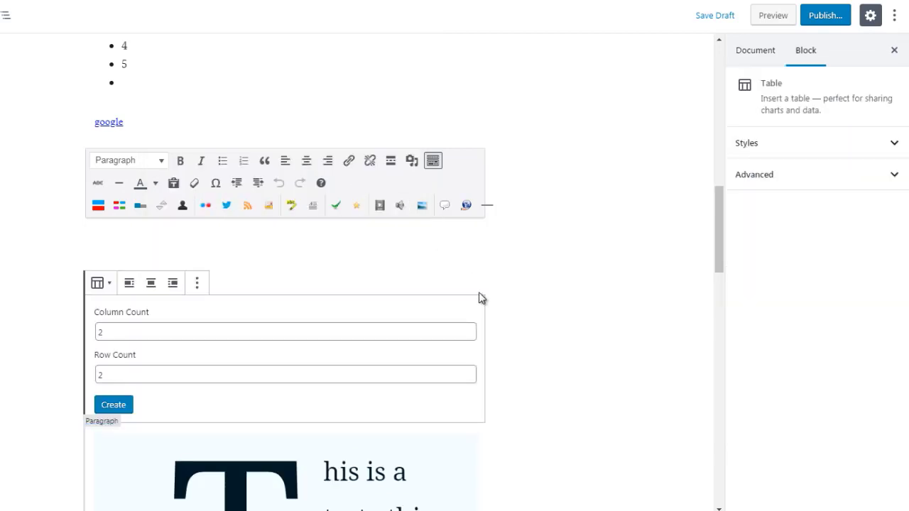
Set the table to 3 columns and 5 rows and create it.
{"action": "left_click", "coordinate": [102, 332]}
{"action": "double_click", "coordinate": [100, 331]}
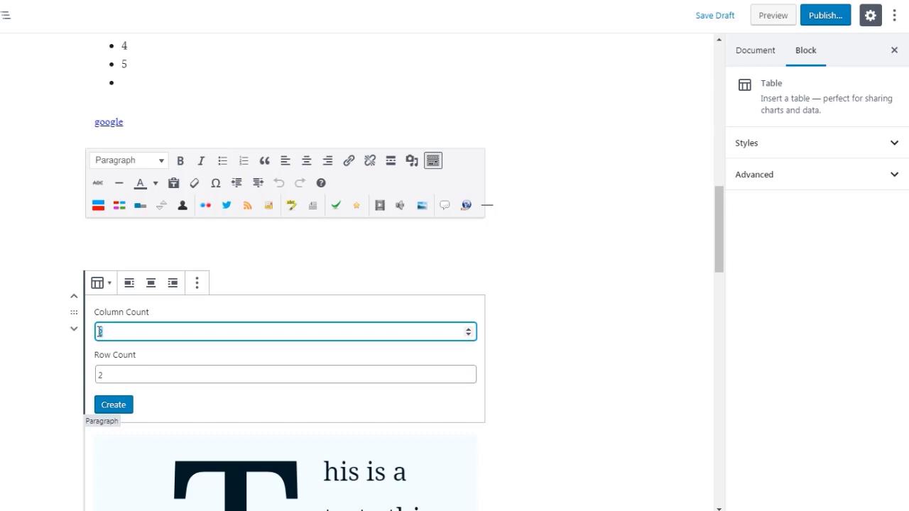
{"action": "type", "text": "3"}
{"action": "double_click", "coordinate": [100, 376]}
{"action": "type", "text": "25"}
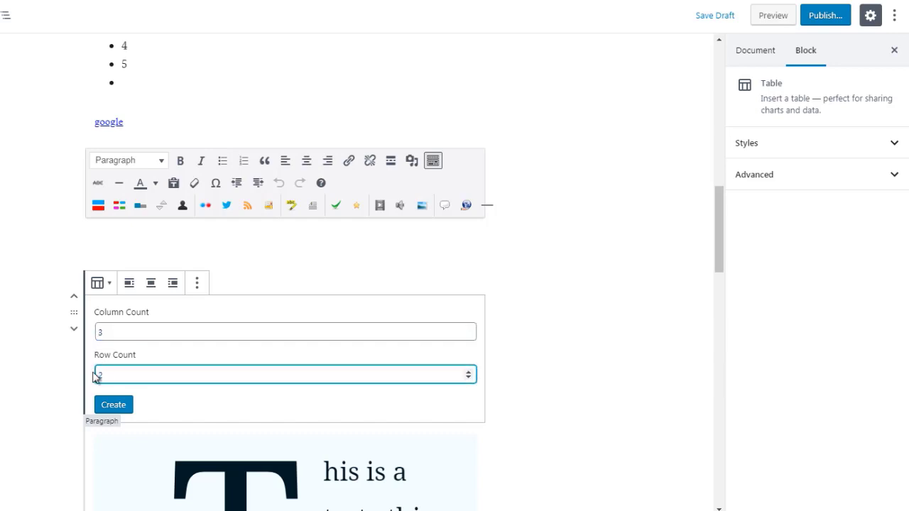
{"action": "key", "text": "BackSpace"}
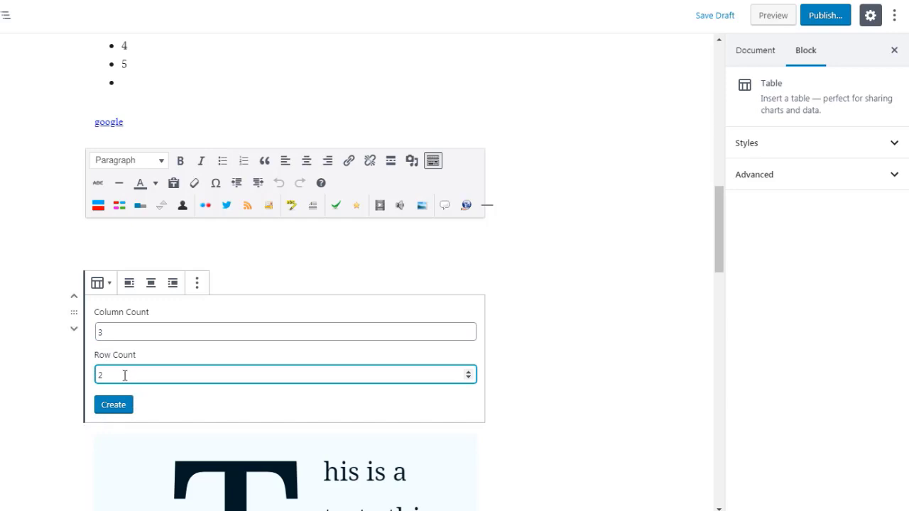
{"action": "type", "text": "5"}
{"action": "left_click", "coordinate": [113, 410]}
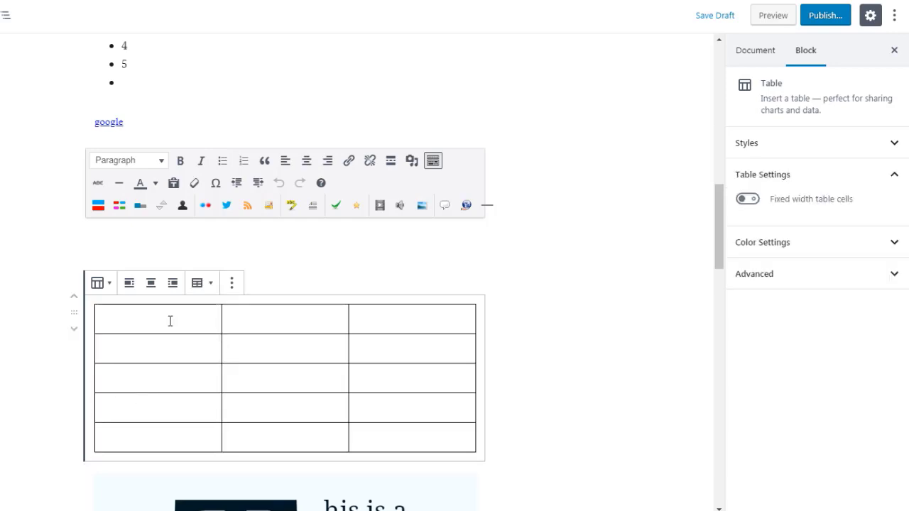
Place the cursor in each of the three cells of the table's first row in turn.
{"action": "left_click", "coordinate": [202, 323]}
{"action": "left_click", "coordinate": [248, 323]}
{"action": "left_click", "coordinate": [377, 323]}
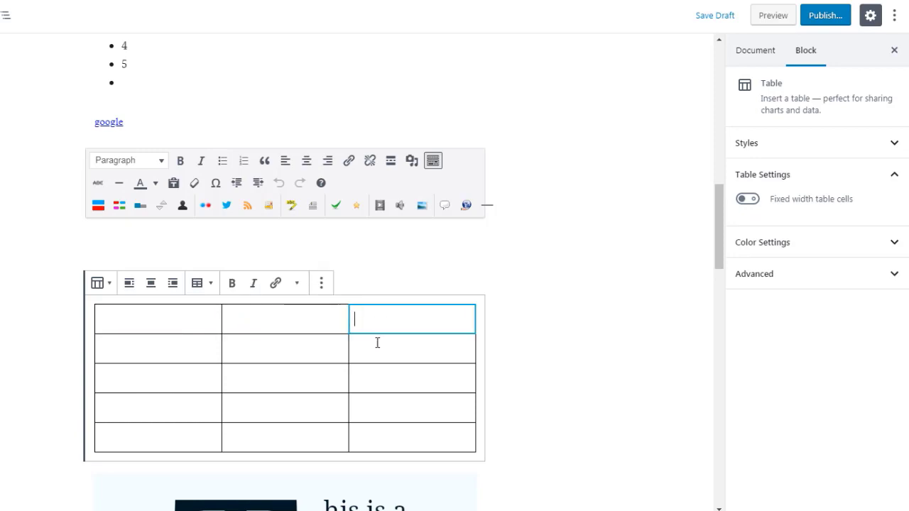
Place the cursor in each of the three cells of the table's second row in turn and deselect the table.
{"action": "left_click", "coordinate": [379, 357]}
{"action": "left_click", "coordinate": [278, 348]}
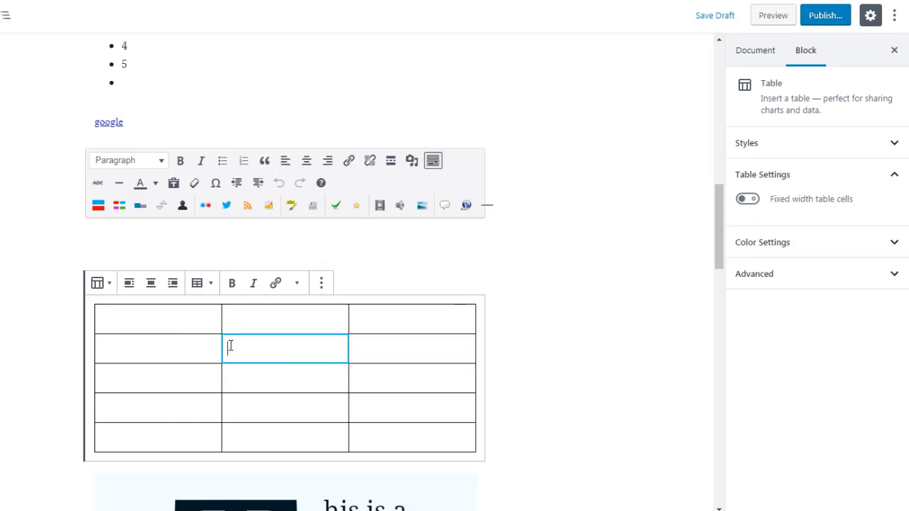
{"action": "left_click", "coordinate": [174, 343]}
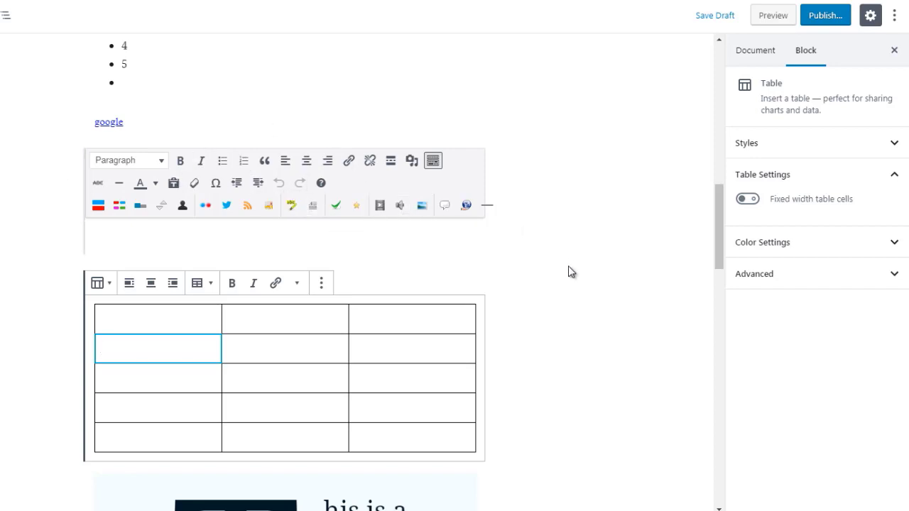
{"action": "left_click", "coordinate": [516, 309]}
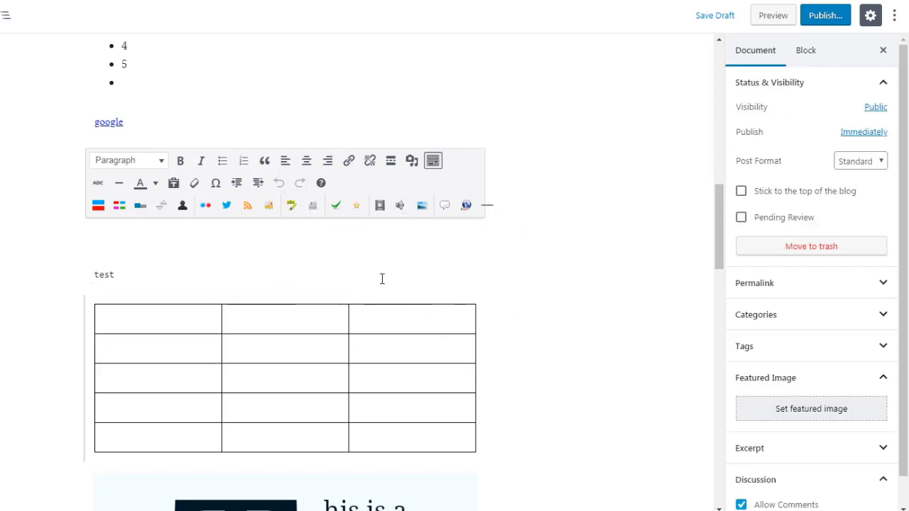
Insert a Verse block from the Formatting blocks between the preformatted text and the table, with the text test.
{"action": "mouse_move", "coordinate": [284, 292]}
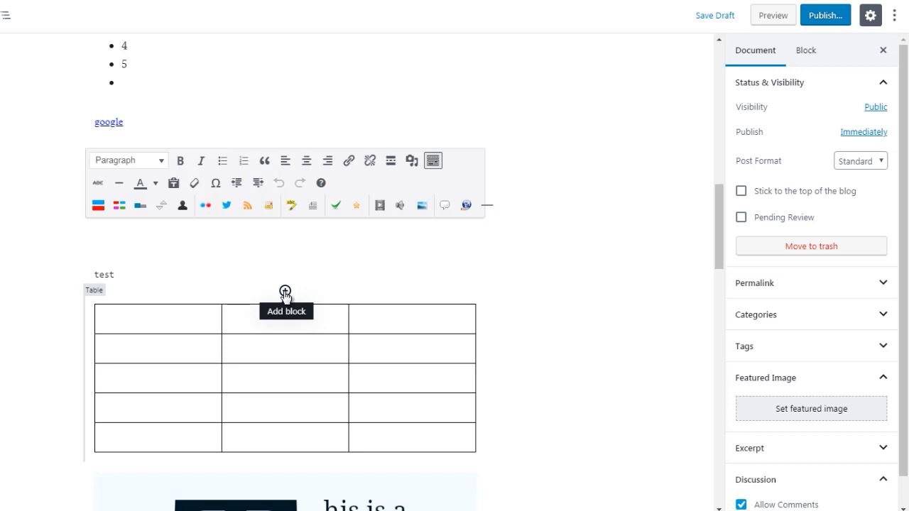
{"action": "left_click", "coordinate": [285, 292]}
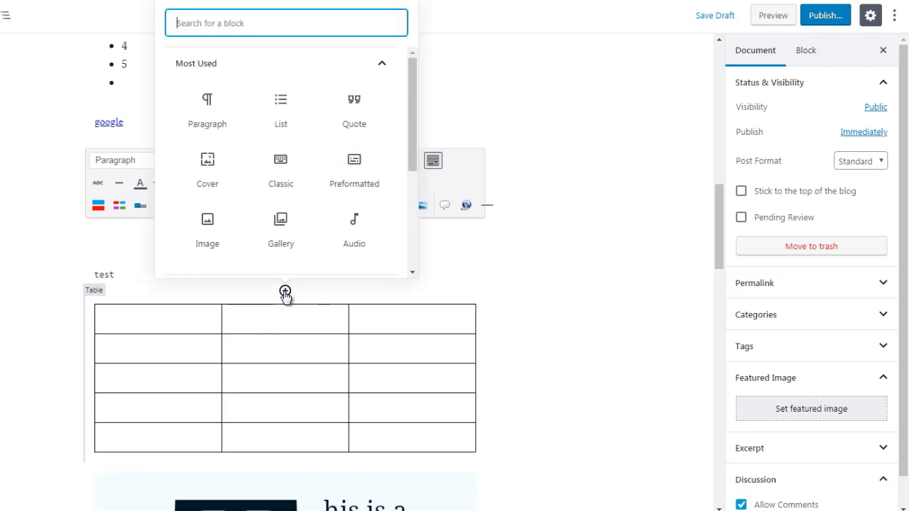
{"action": "left_click", "coordinate": [302, 70]}
{"action": "left_click", "coordinate": [260, 129]}
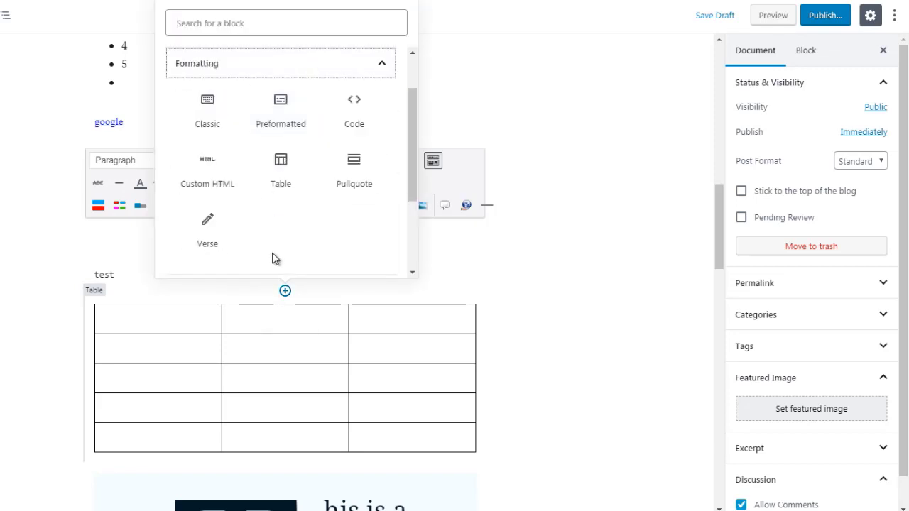
{"action": "left_click", "coordinate": [206, 236]}
{"action": "type", "text": "test"}
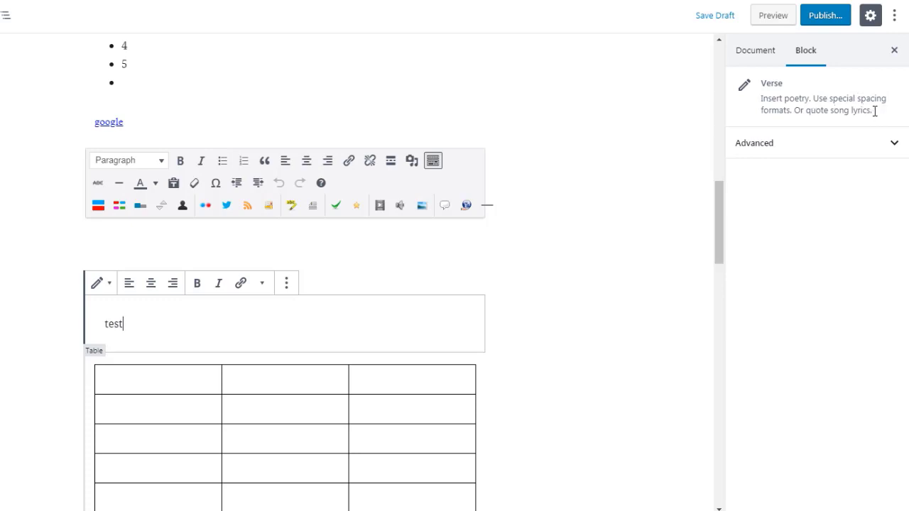
{"action": "left_click_drag", "start_coordinate": [125, 324], "coordinate": [104, 327]}
{"action": "left_click", "coordinate": [499, 308]}
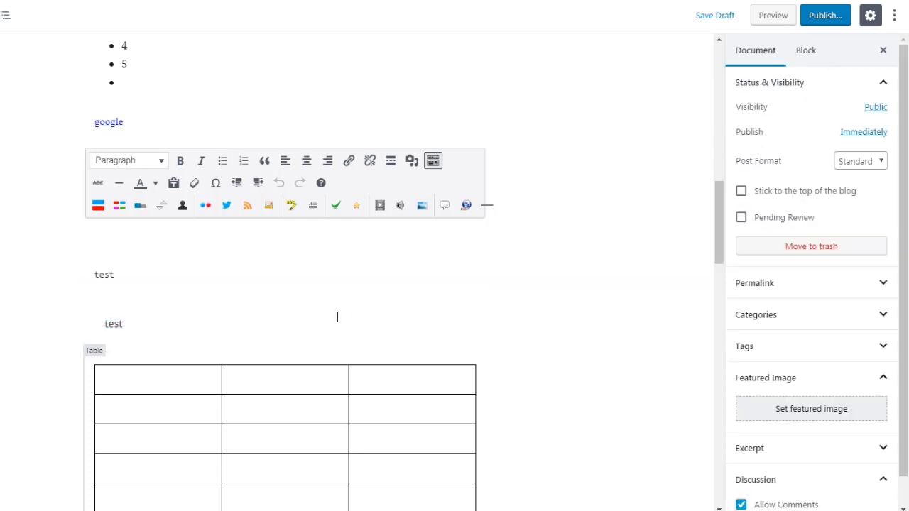
Insert a Pullquote block from the Formatting blocks between the verse and the table, with the text "this is a quote".
{"action": "left_click", "coordinate": [285, 351]}
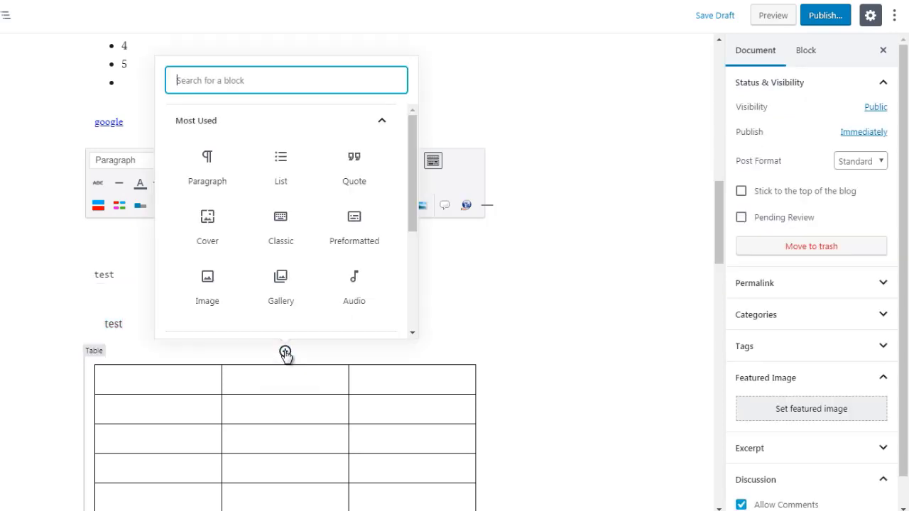
{"action": "left_click", "coordinate": [341, 125]}
{"action": "left_click", "coordinate": [334, 182]}
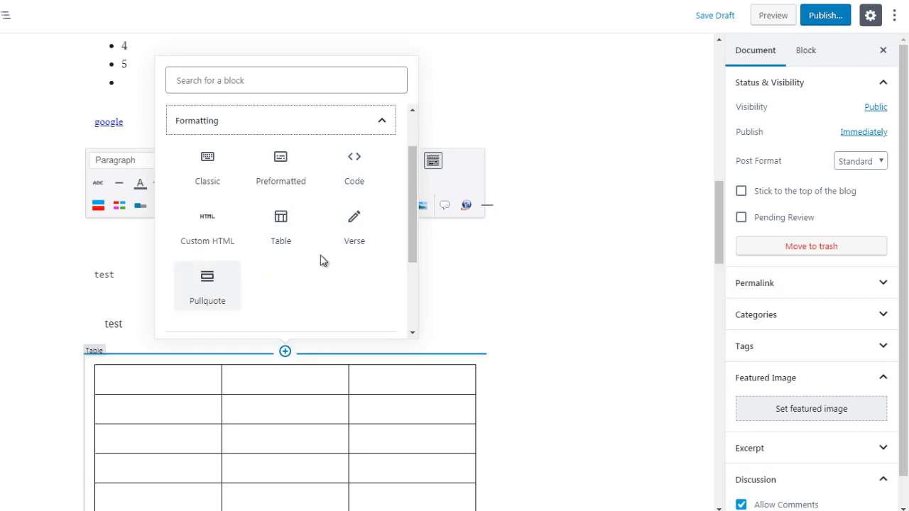
{"action": "left_click", "coordinate": [209, 300]}
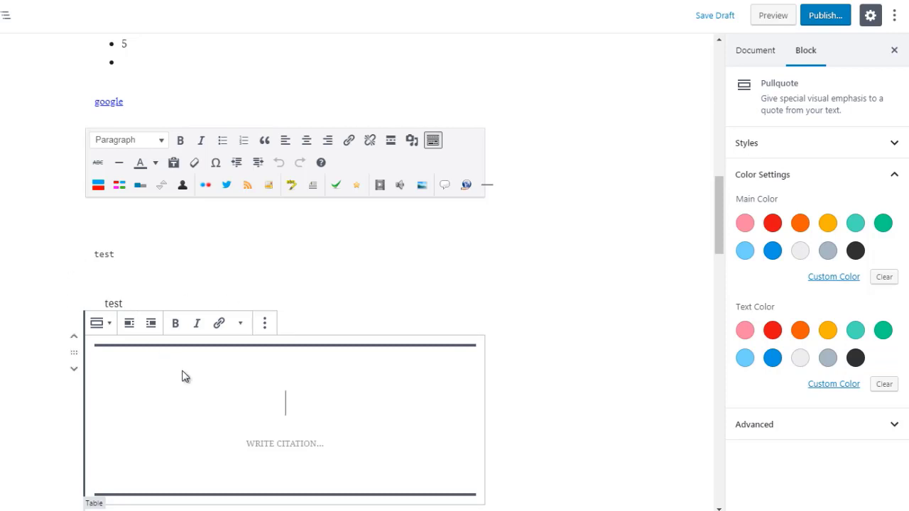
{"action": "type", "text": "thi"}
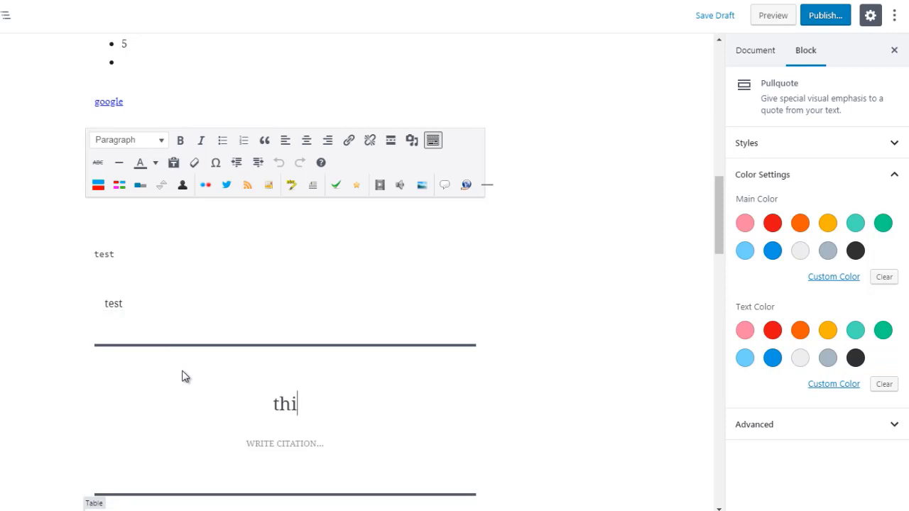
{"action": "type", "text": "s is a quote"}
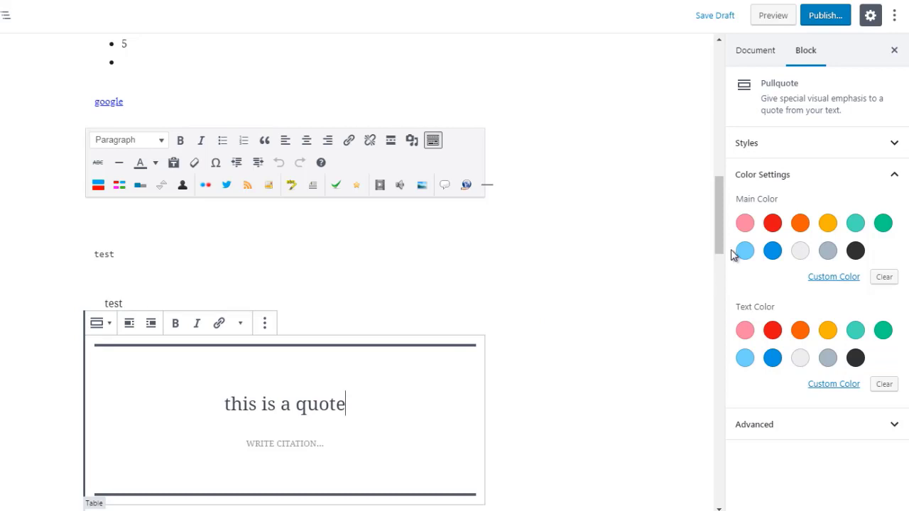
Try vivid red, blue and very dark gray as the pullquote's main color and return to vivid red.
{"action": "left_click", "coordinate": [772, 224]}
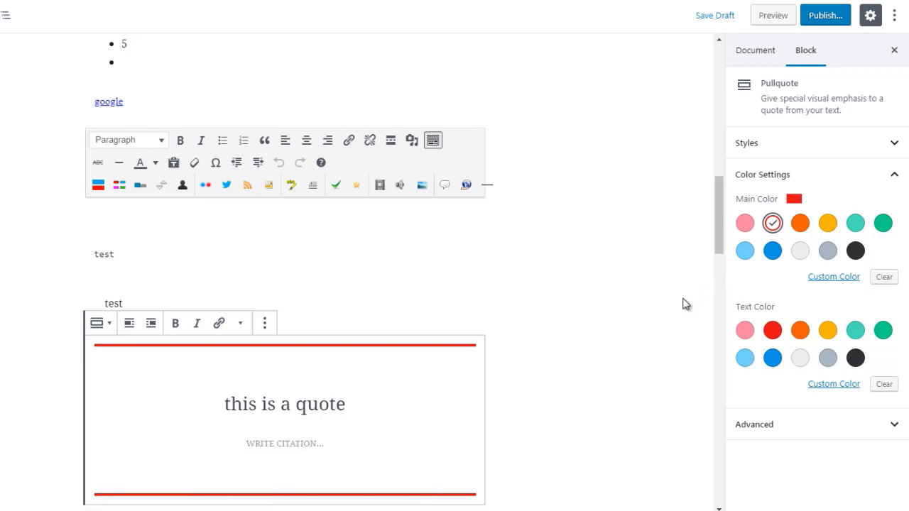
{"action": "left_click_drag", "start_coordinate": [718, 244], "coordinate": [717, 255]}
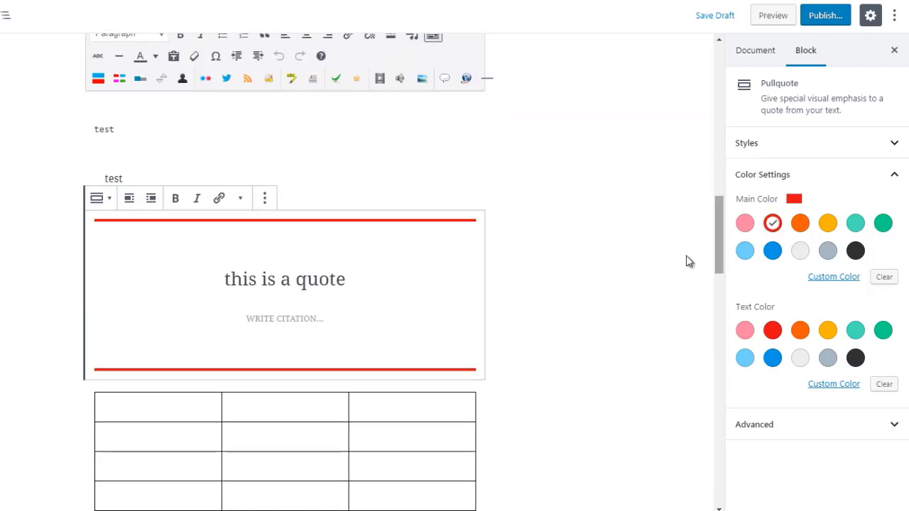
{"action": "left_click", "coordinate": [774, 253]}
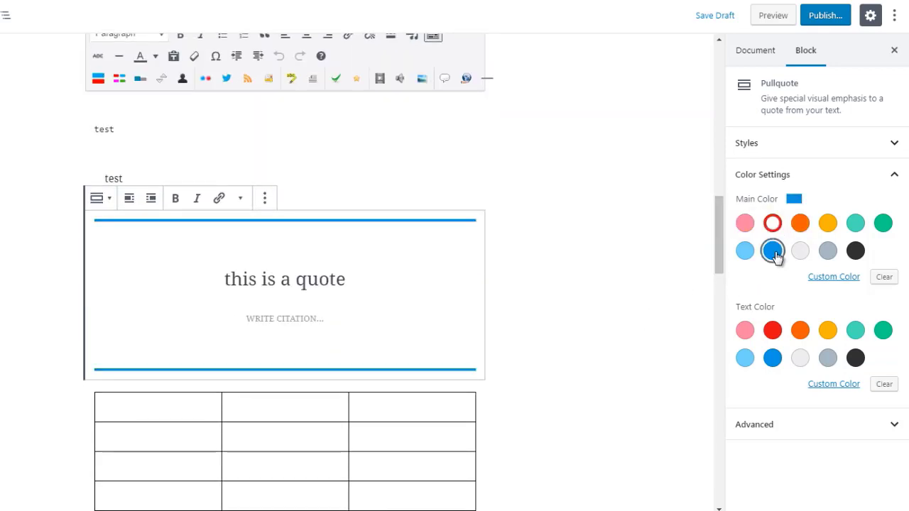
{"action": "left_click", "coordinate": [858, 258]}
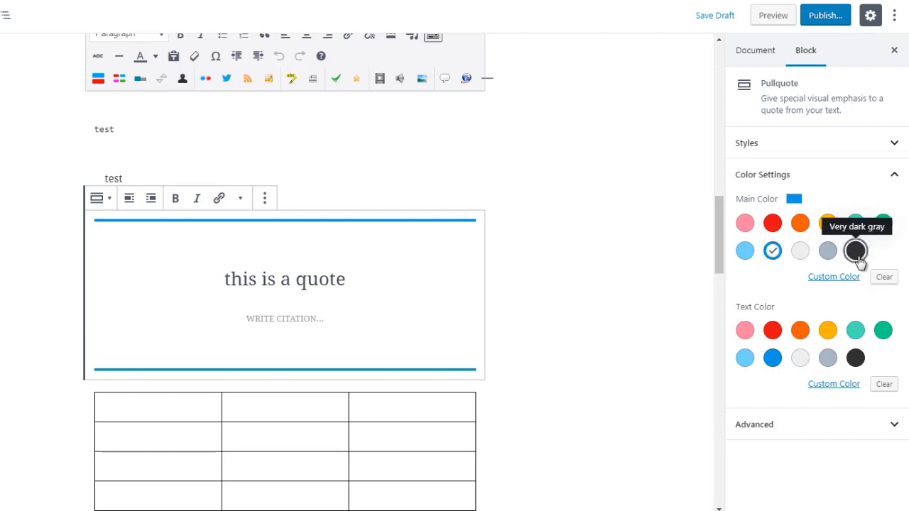
{"action": "left_click", "coordinate": [773, 225]}
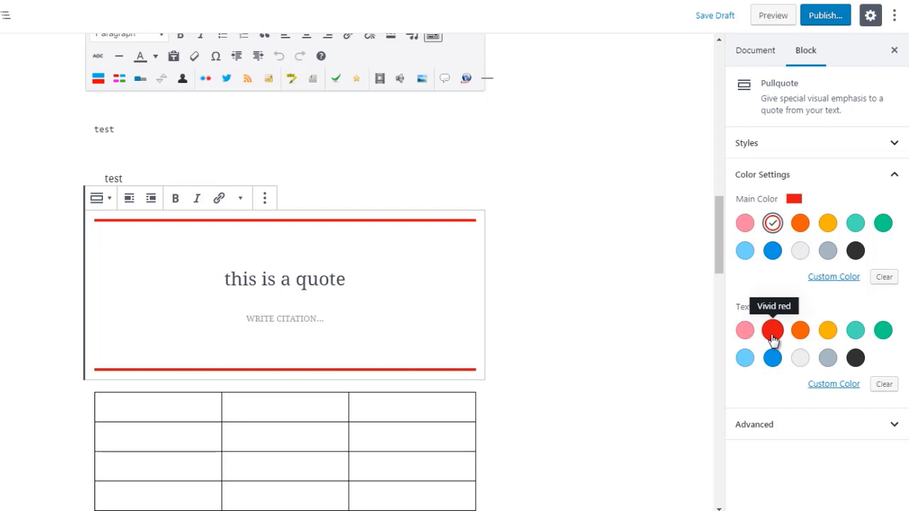
Try very dark gray, bluish gray, orange and green as the pullquote's text color.
{"action": "left_click", "coordinate": [856, 359]}
{"action": "left_click", "coordinate": [828, 360]}
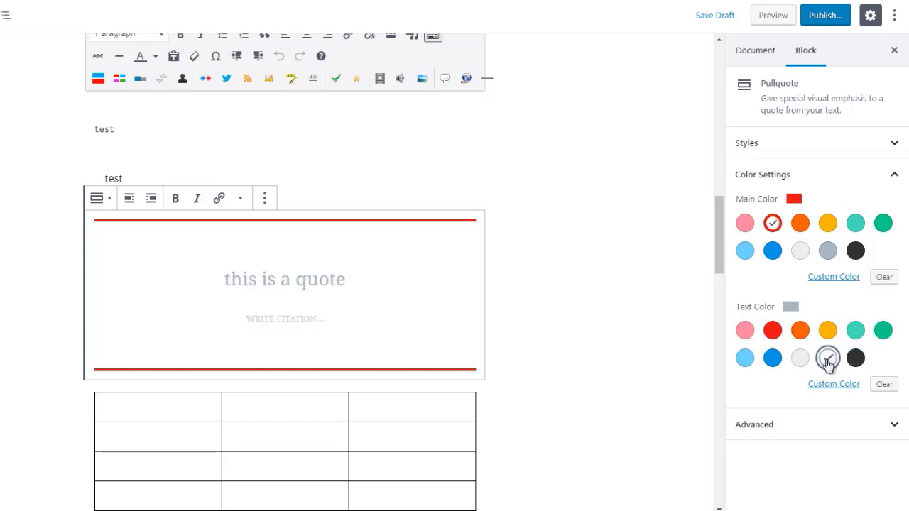
{"action": "left_click", "coordinate": [798, 334]}
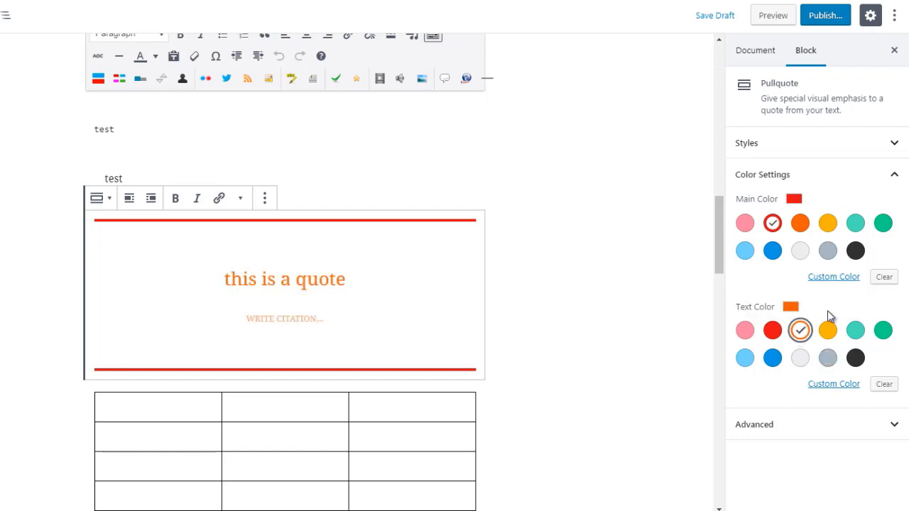
{"action": "left_click", "coordinate": [888, 335]}
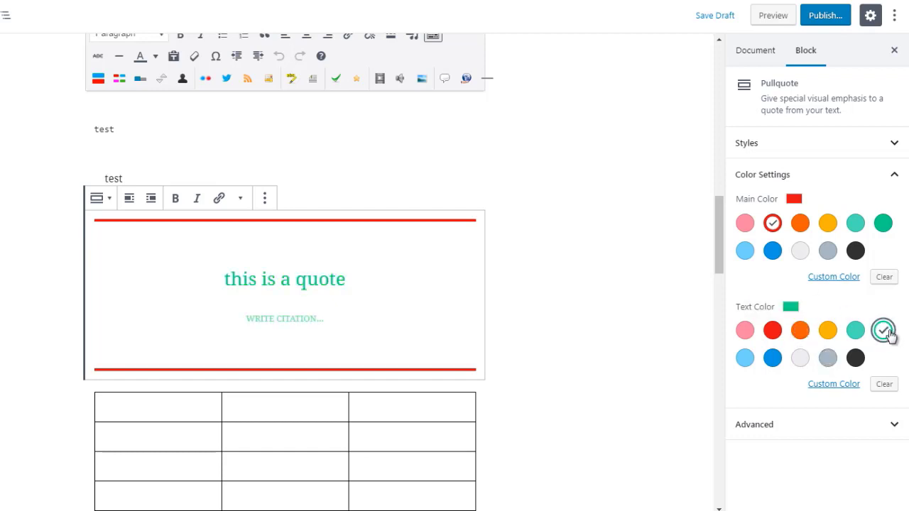
Set the pullquote's main color to green and its text color to blue, trying red text in between.
{"action": "left_click", "coordinate": [883, 226]}
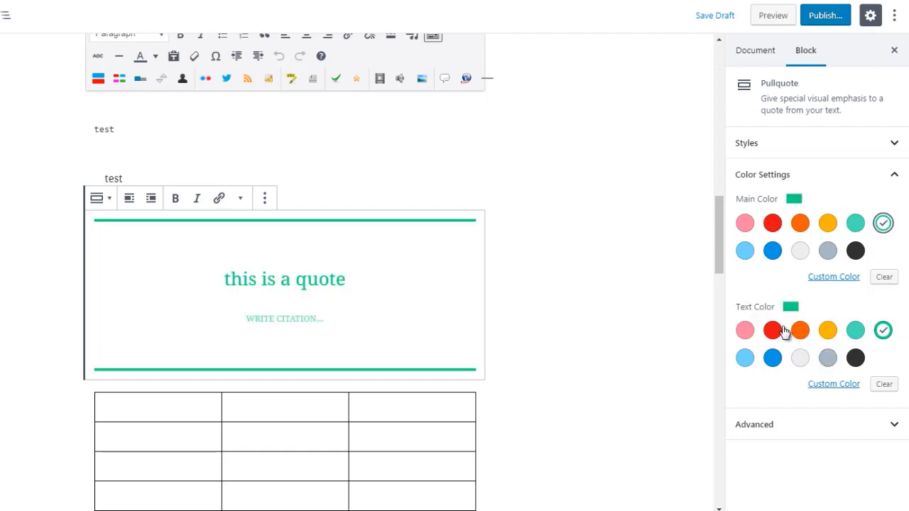
{"action": "left_click", "coordinate": [772, 332]}
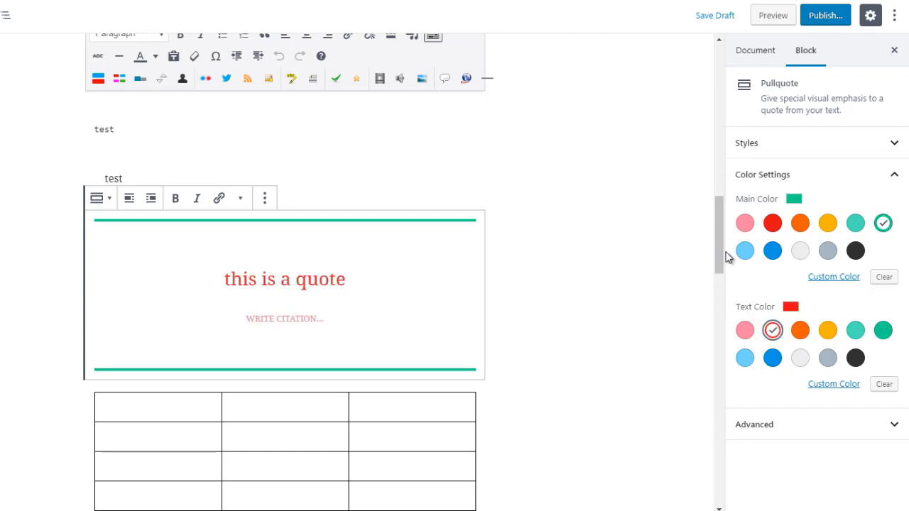
{"action": "left_click", "coordinate": [773, 359]}
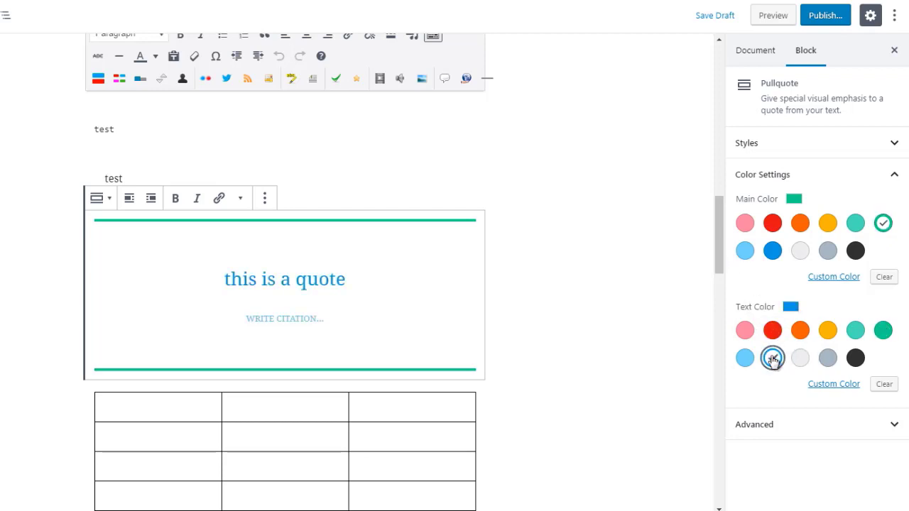
{"action": "scroll", "coordinate": [722, 233], "scroll_direction": "down", "scroll_amount": 1}
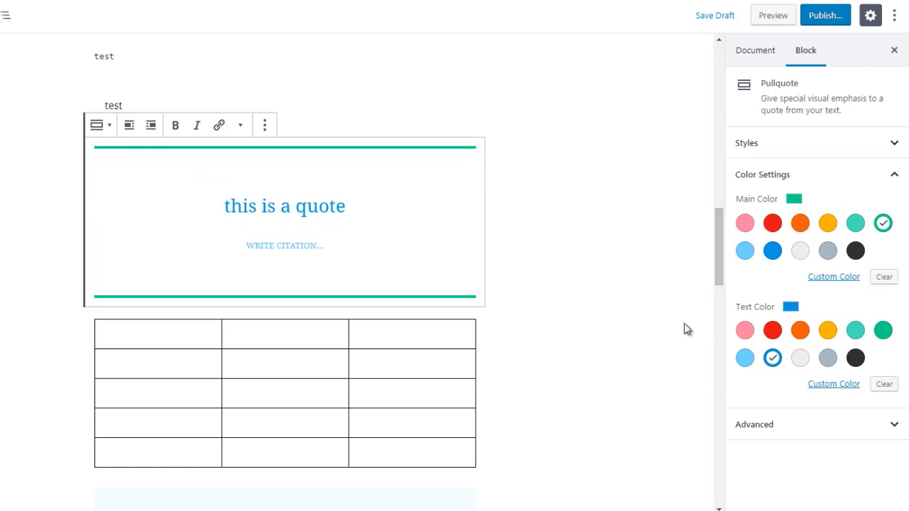